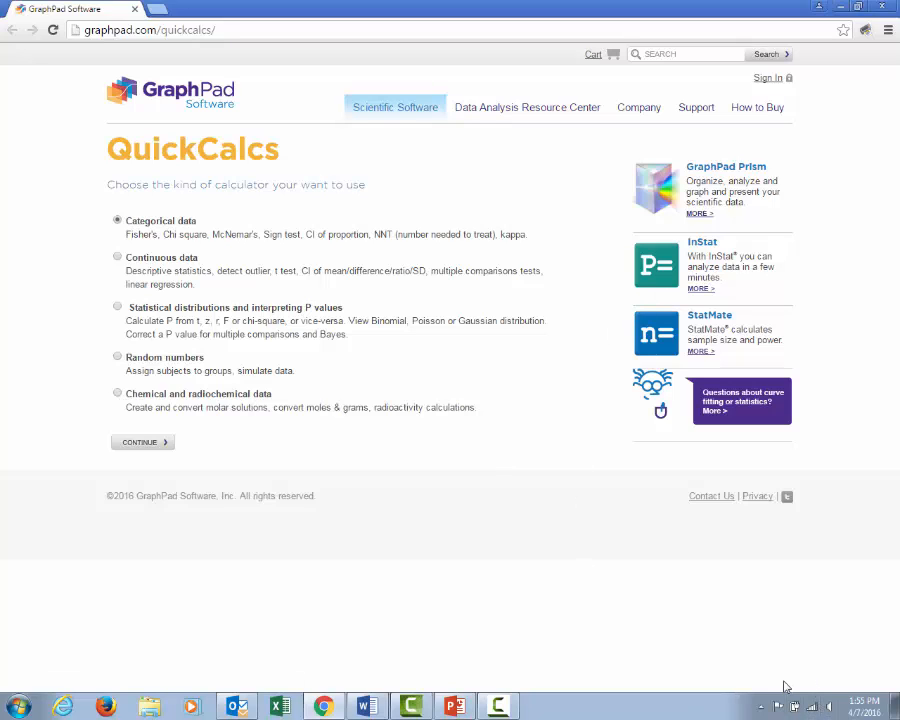
Select the Continuous data category of calculators and continue to the list of tests
key(ctrl+minus)
key(ctrl+minus)
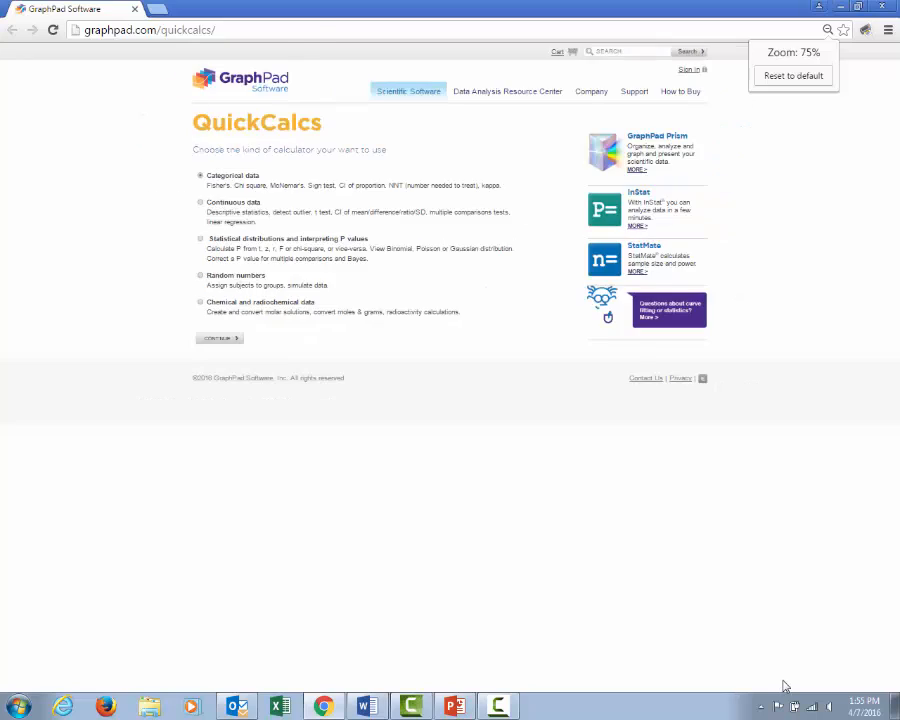
key(ctrl+plus)
key(ctrl+plus)
key(ctrl+plus)
key(ctrl+plus)
key(ctrl+plus)
key(ctrl+plus)
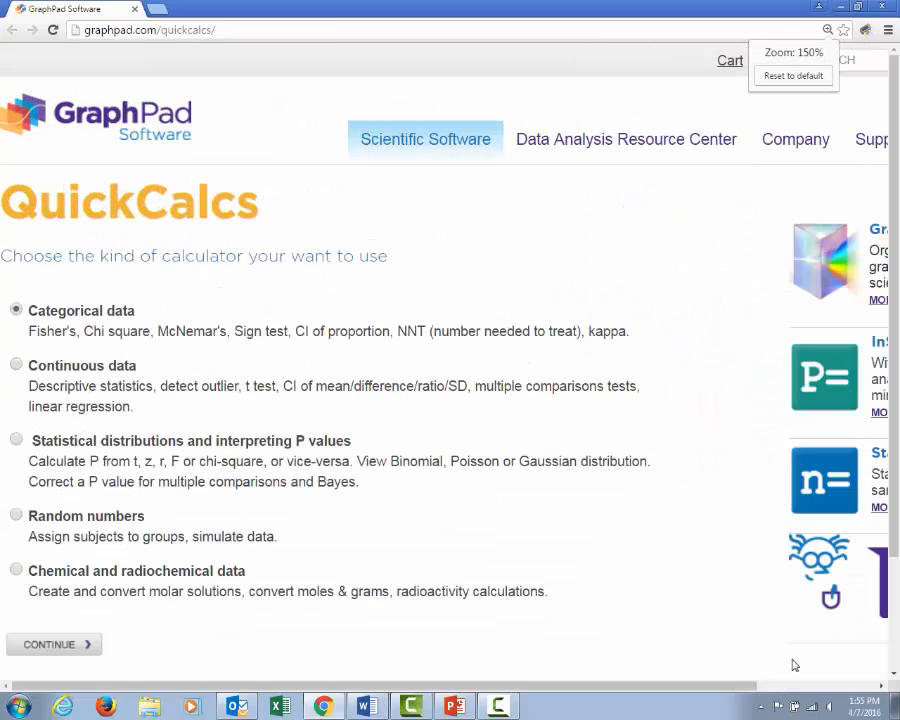
scroll(897, 545, down, 2)
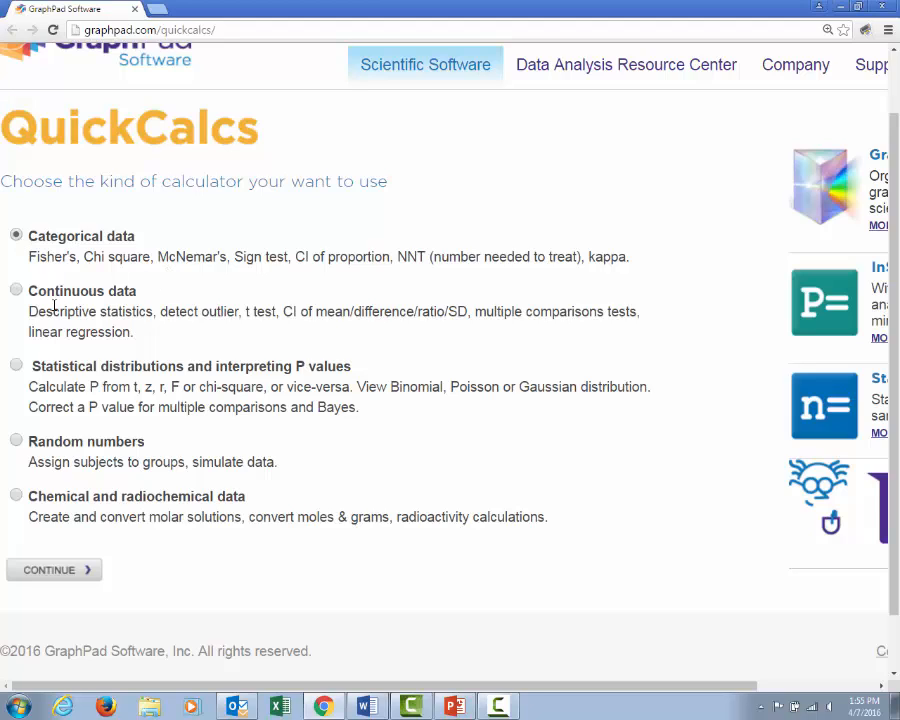
click(16, 290)
key(ctrl+minus)
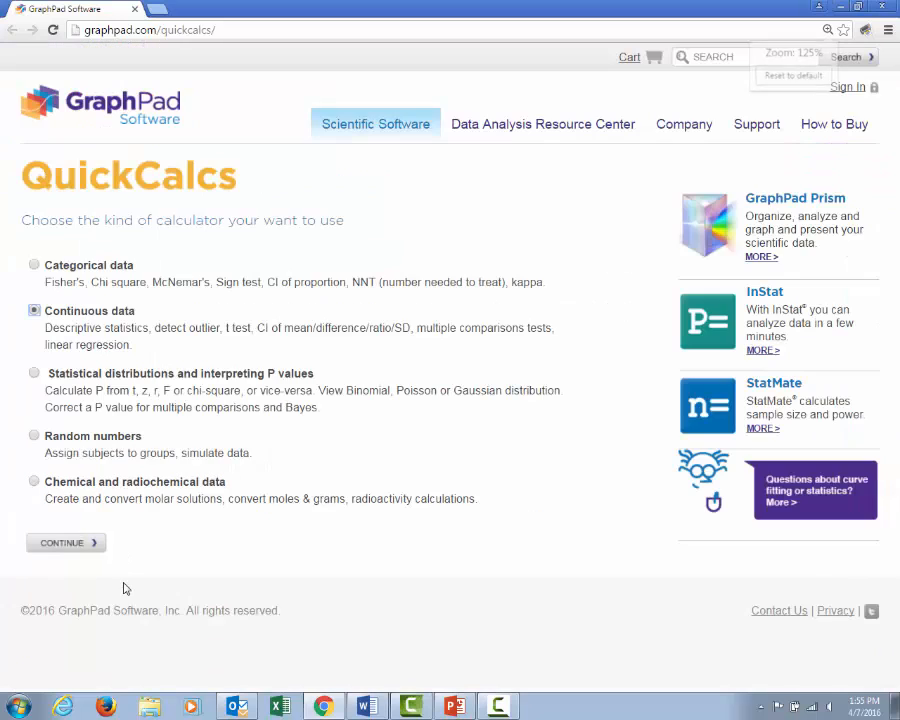
key(ctrl+plus)
key(ctrl+plus)
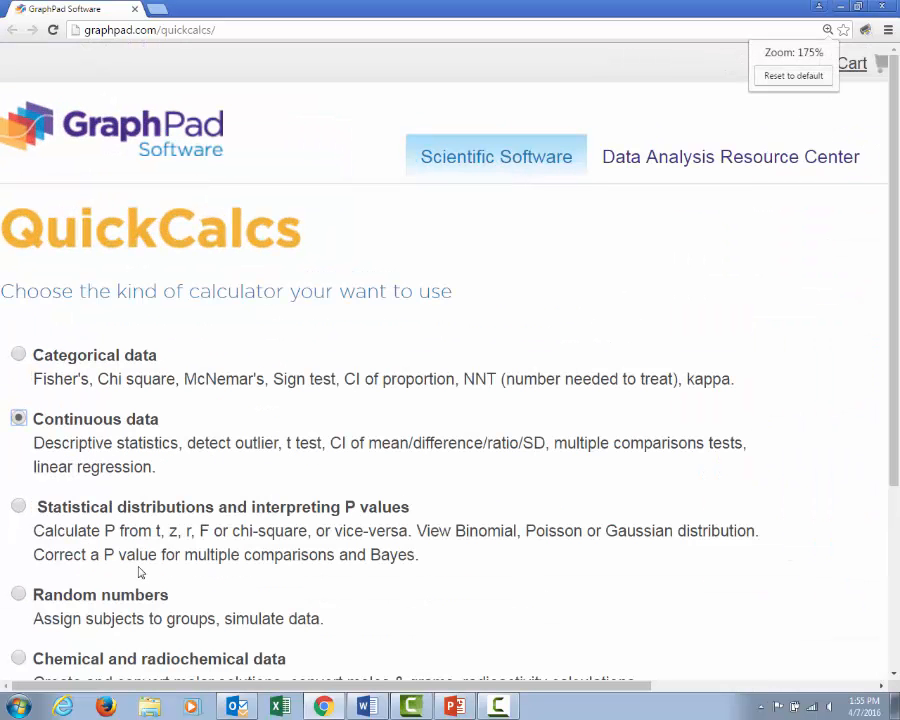
drag(897, 400, 897, 497)
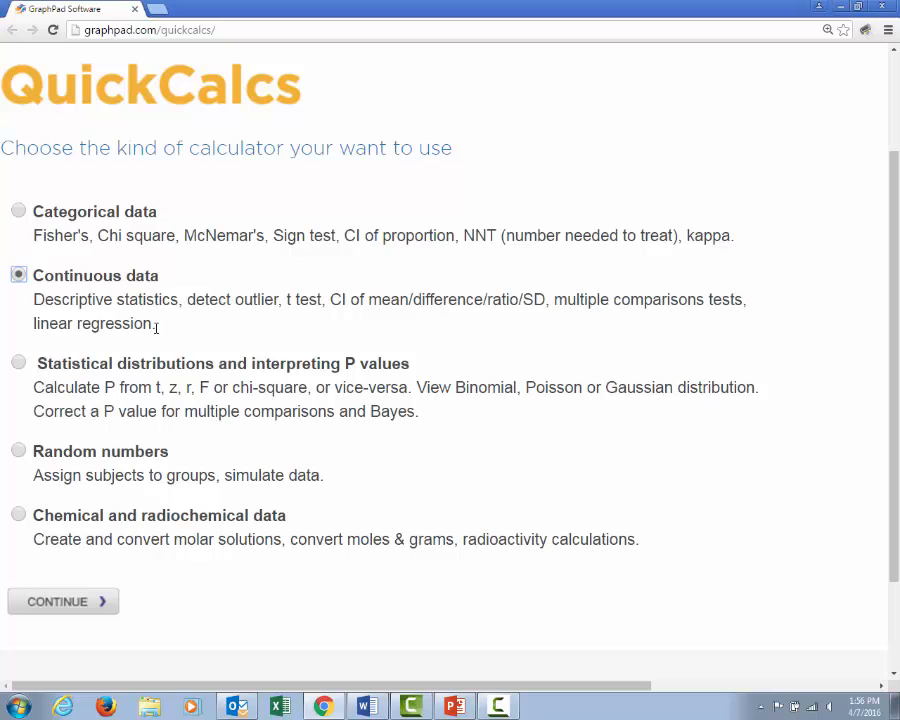
click(72, 603)
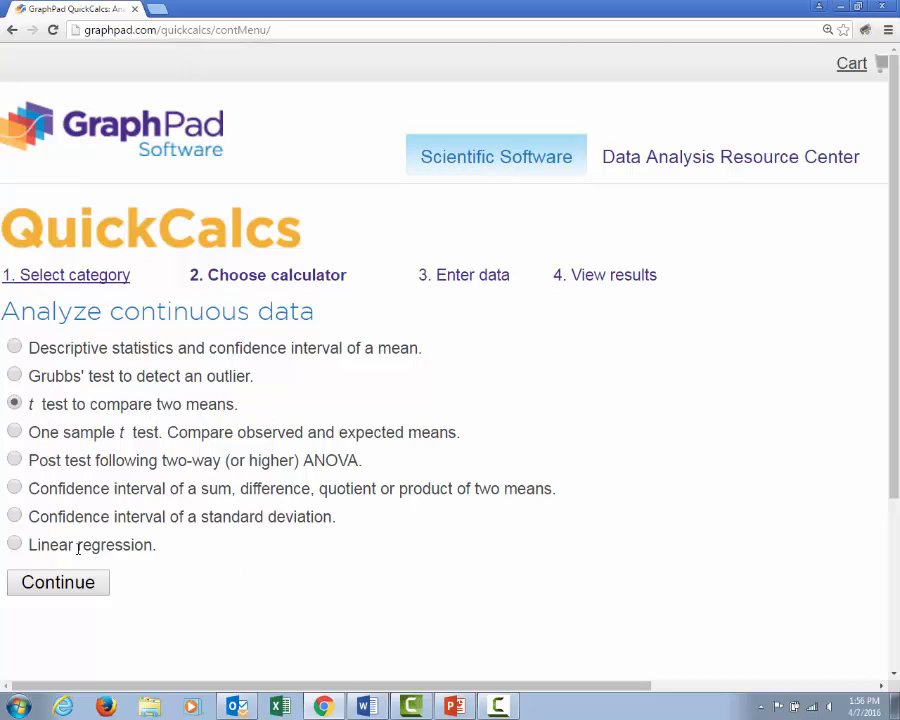
Choose the one sample t test comparing observed and expected means, and continue to its data entry form
click(15, 432)
click(62, 580)
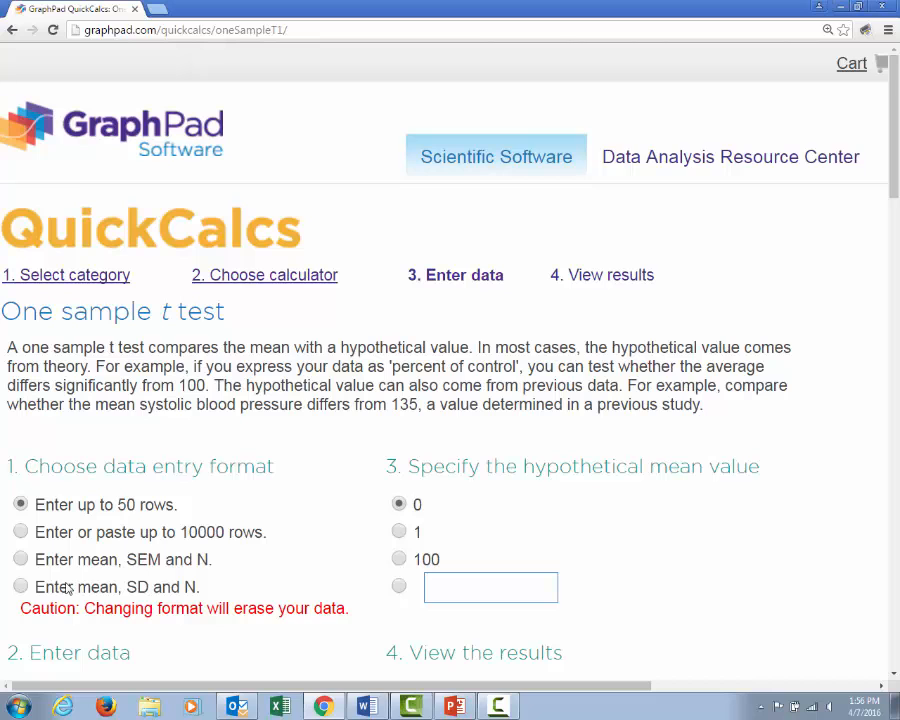
Enter the scores 4, 5 and 3 in data rows 1 to 3
click(893, 677)
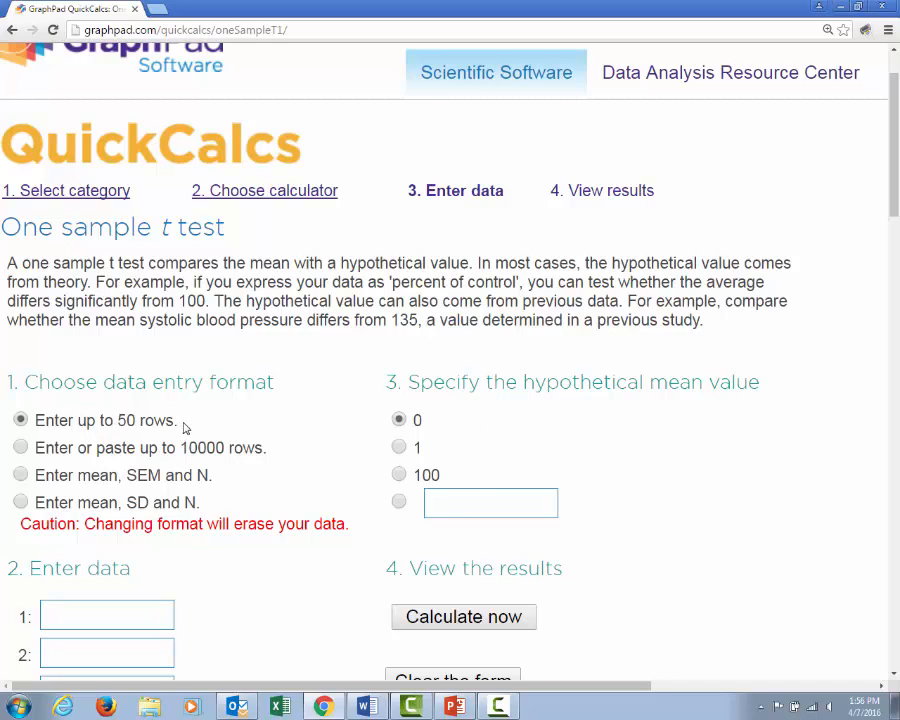
click(895, 676)
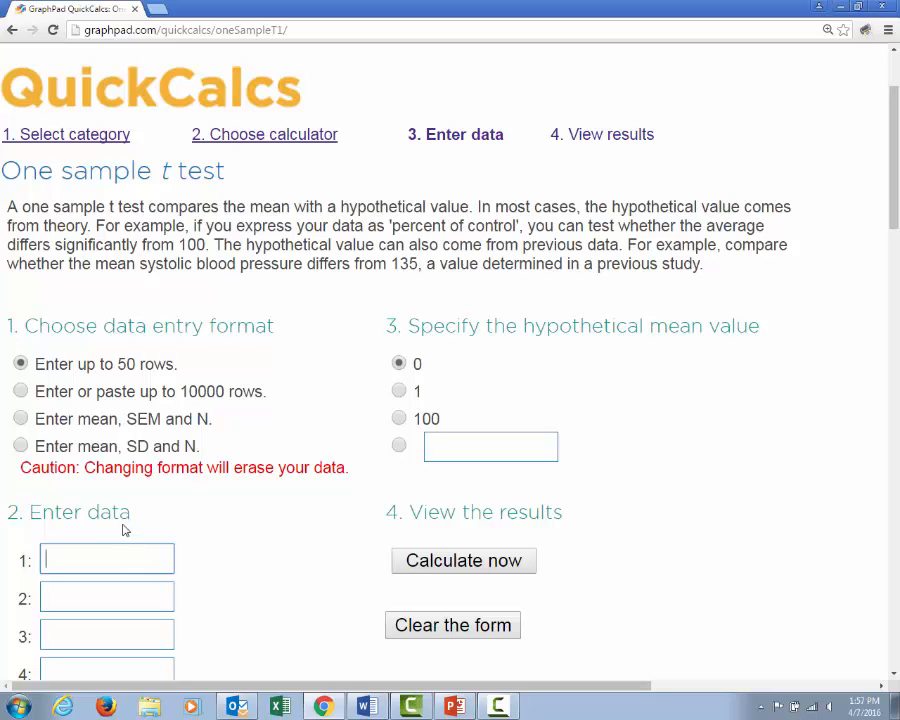
text(4)
click(57, 600)
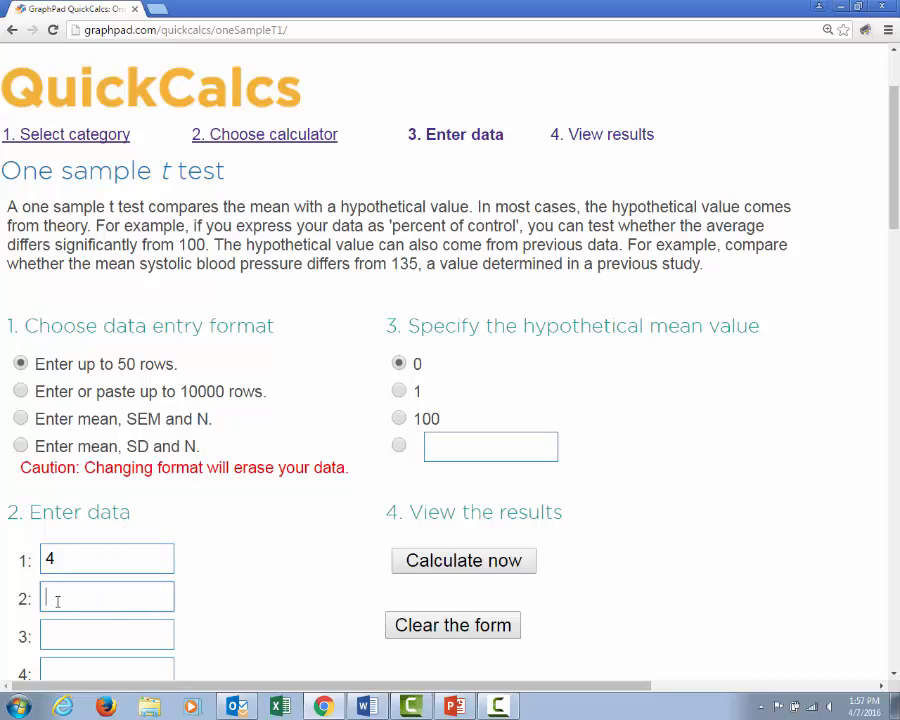
text(5)
click(69, 636)
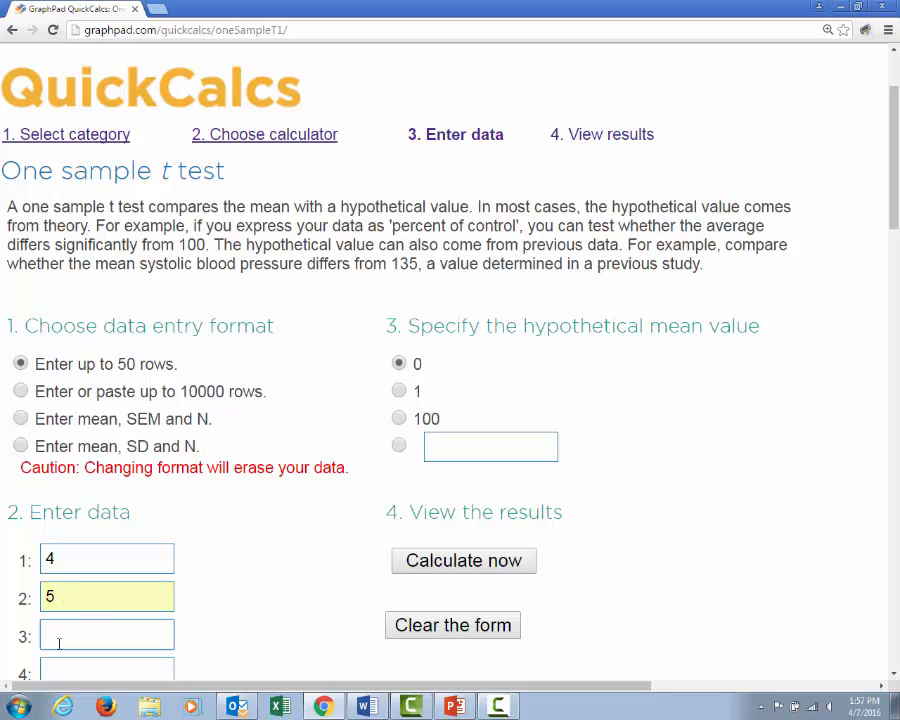
text(3)
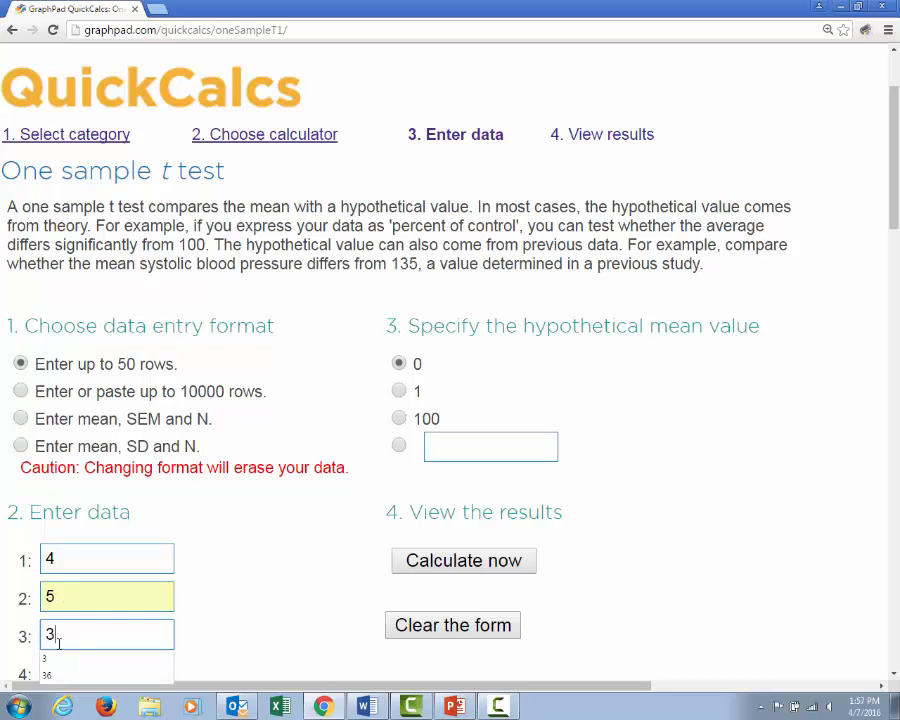
Enter the scores 6, 6 and 5 in data rows 4 to 6
click(895, 678)
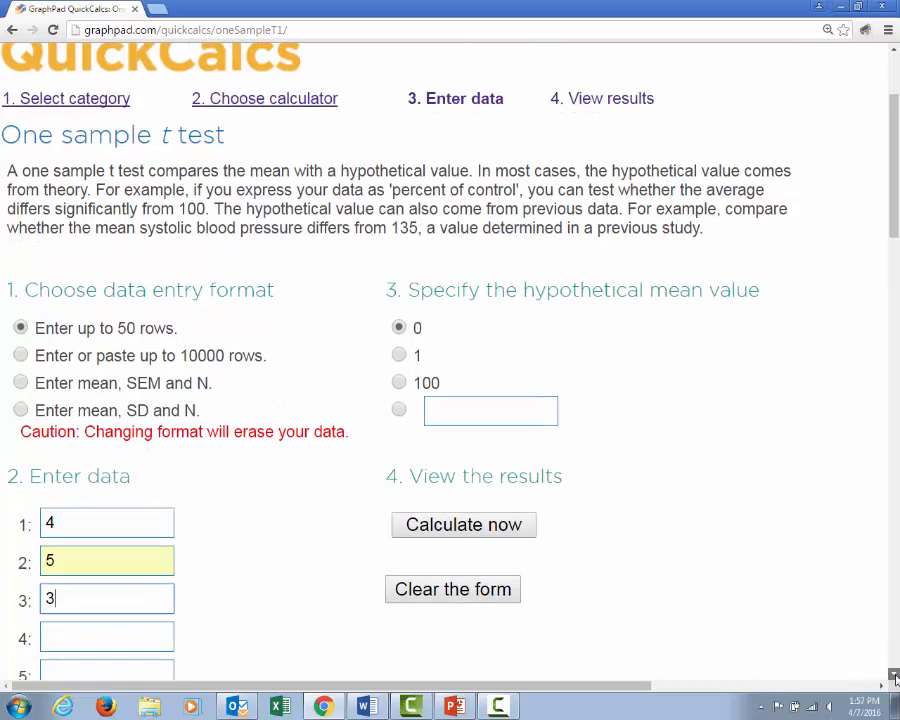
click(76, 558)
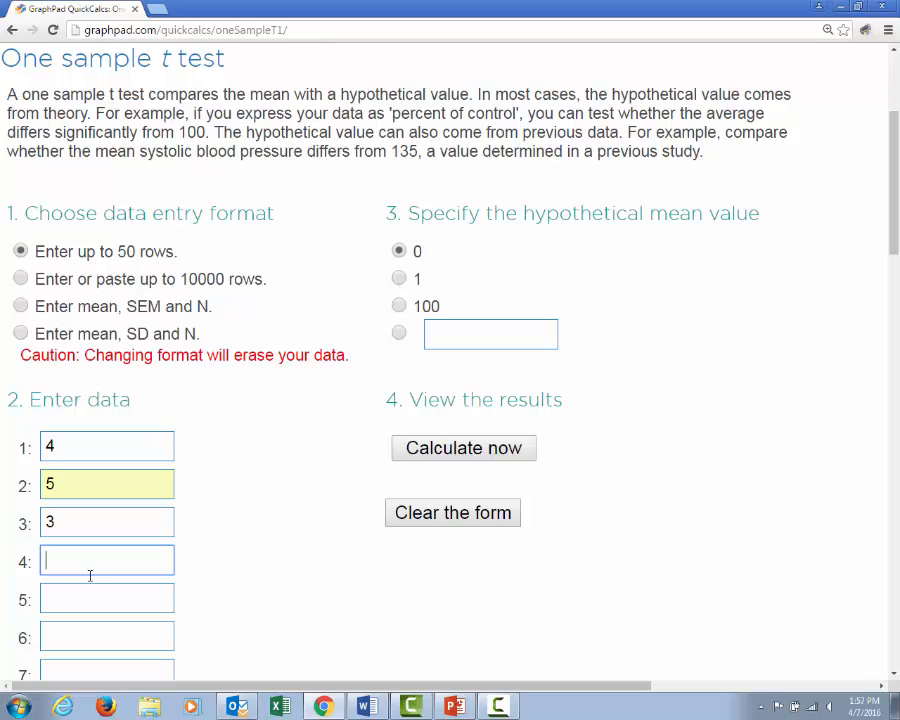
text(6)
click(61, 599)
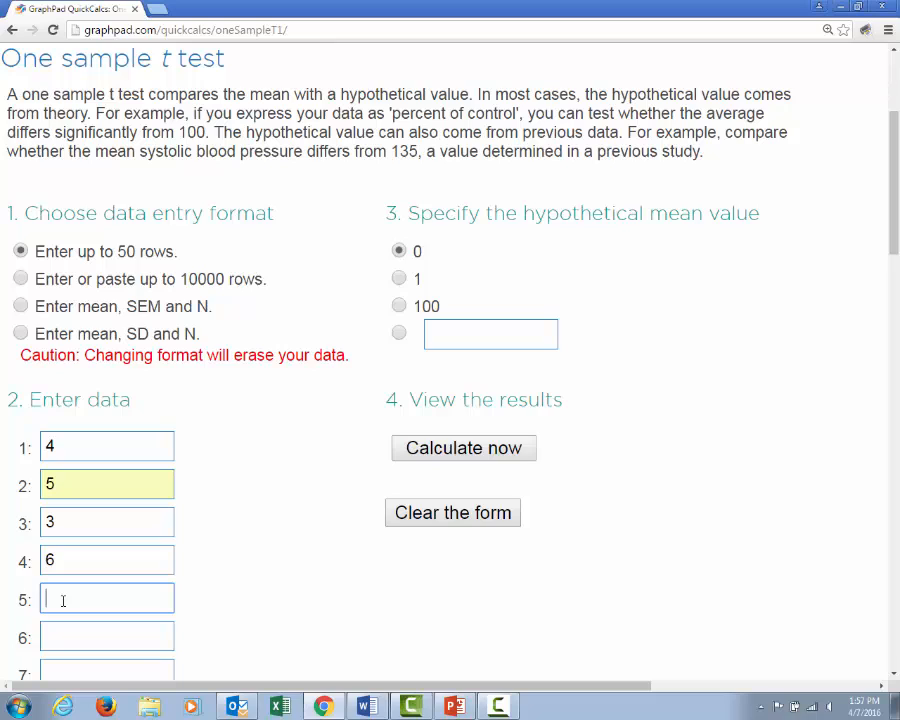
text(6)
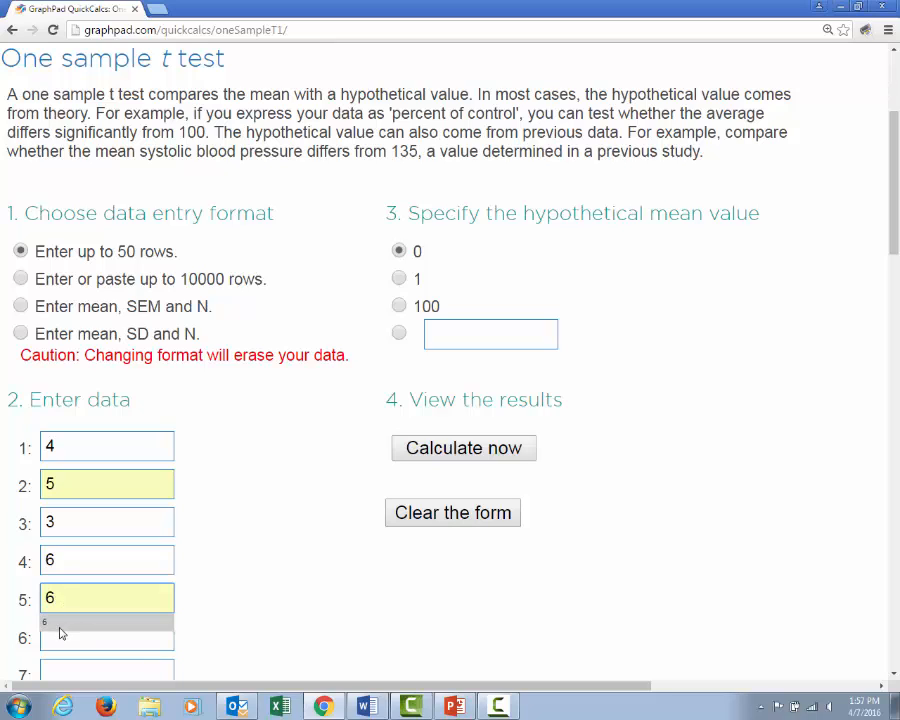
click(57, 641)
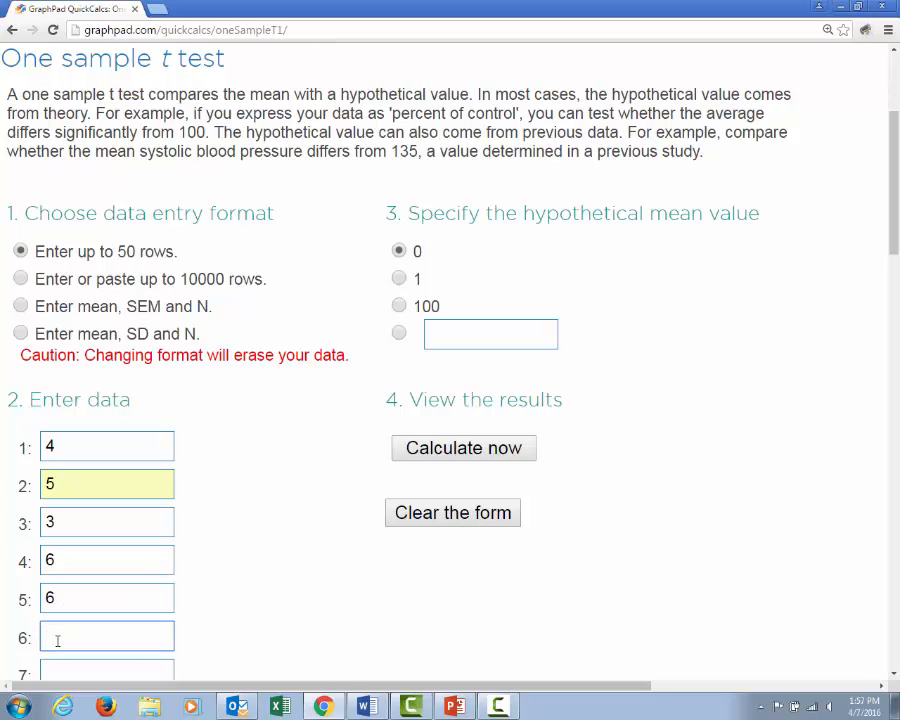
text(5)
Enter the scores 4, 7, 7, 6 and 8 in data rows 7 to 11
click(894, 678)
scroll(894, 678, down, 3)
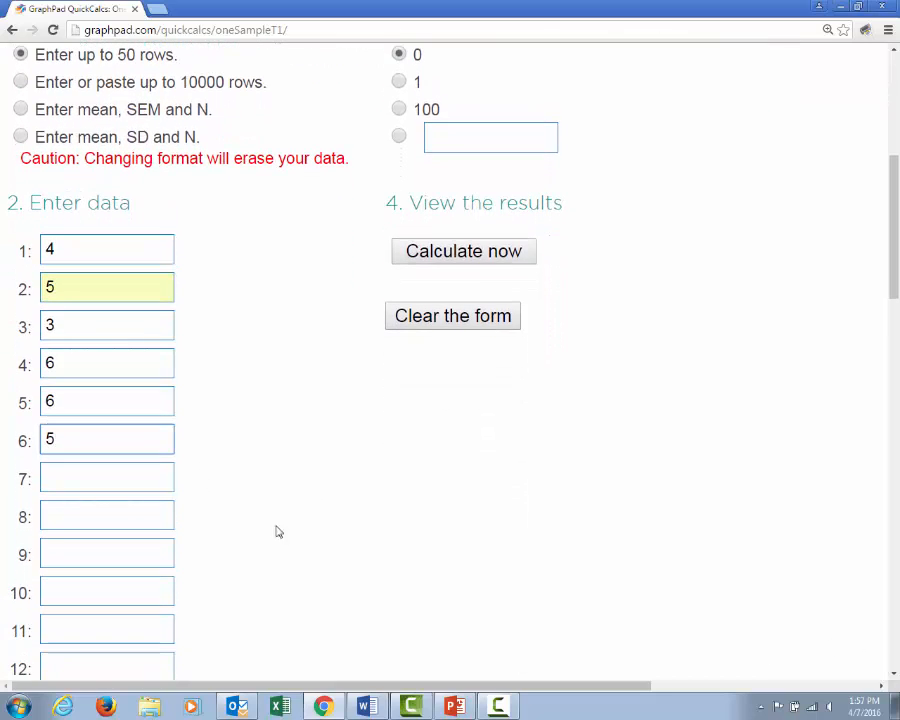
click(67, 472)
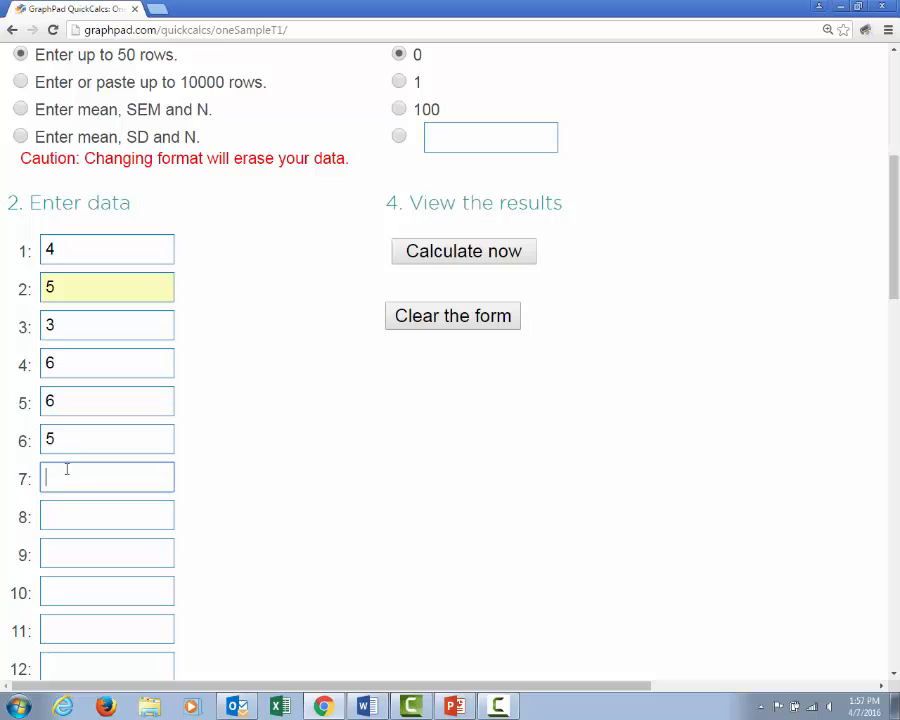
text(4)
click(62, 516)
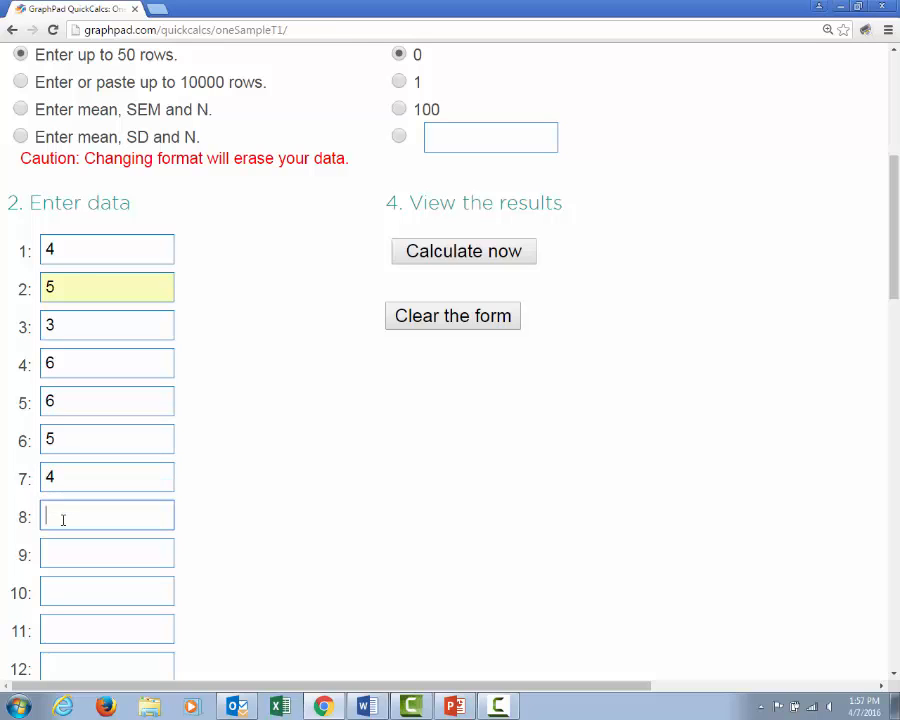
text(7)
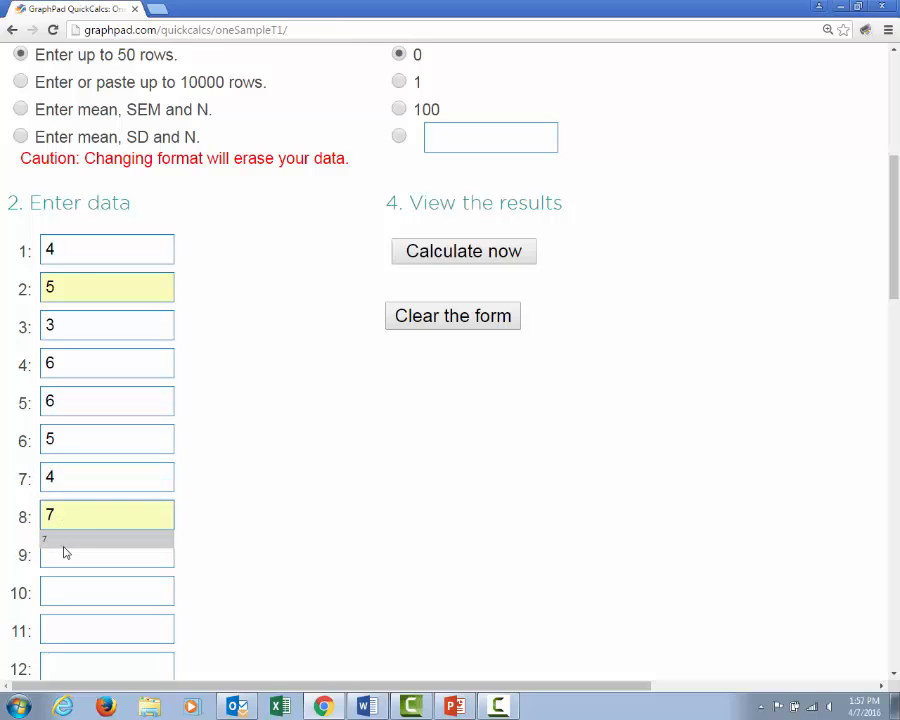
click(64, 555)
text(7)
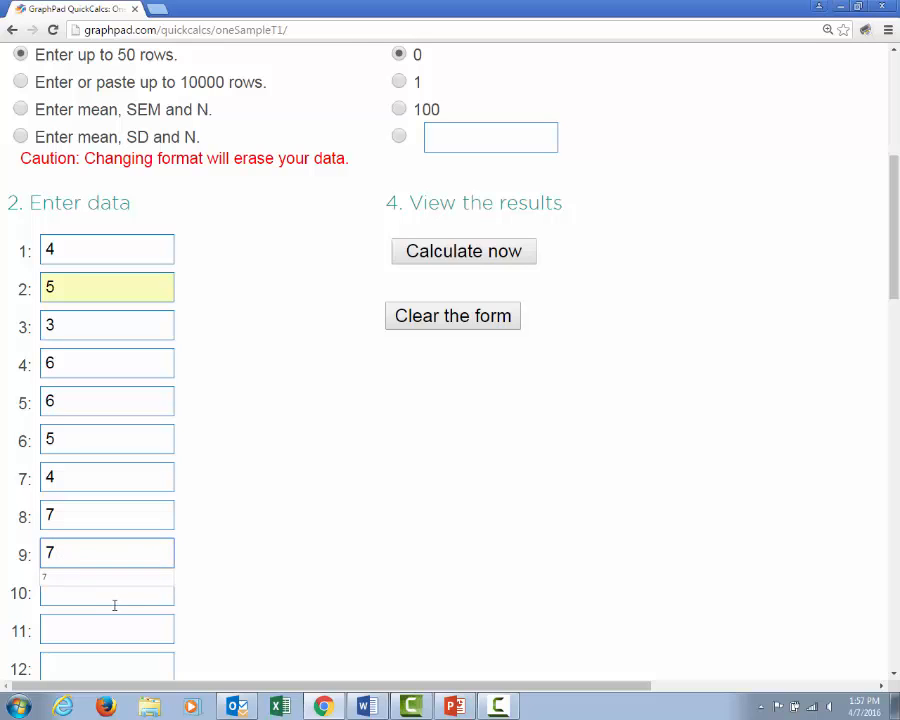
click(54, 594)
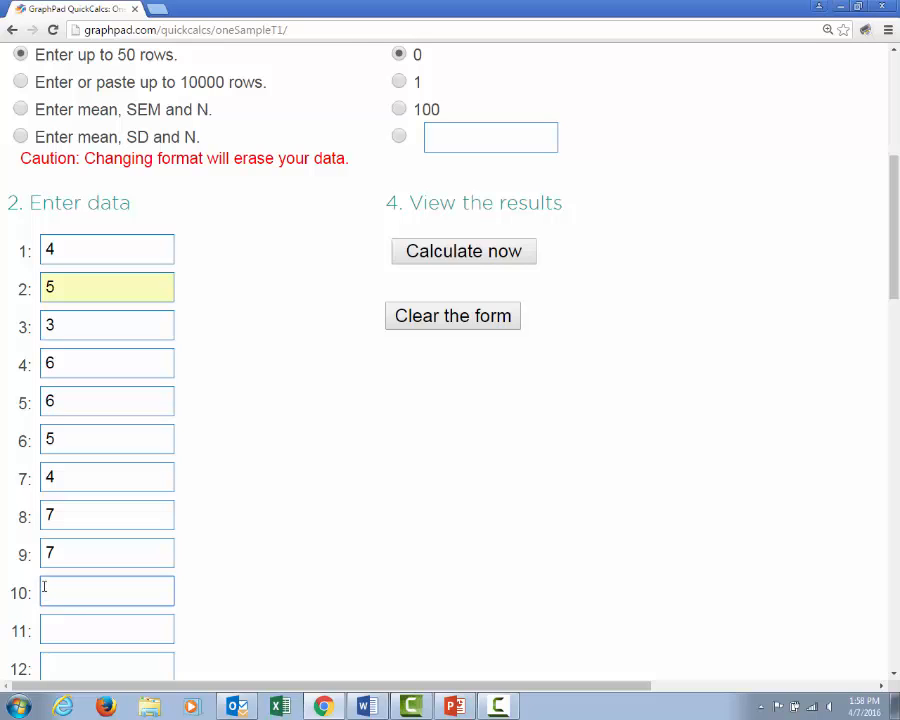
text(6)
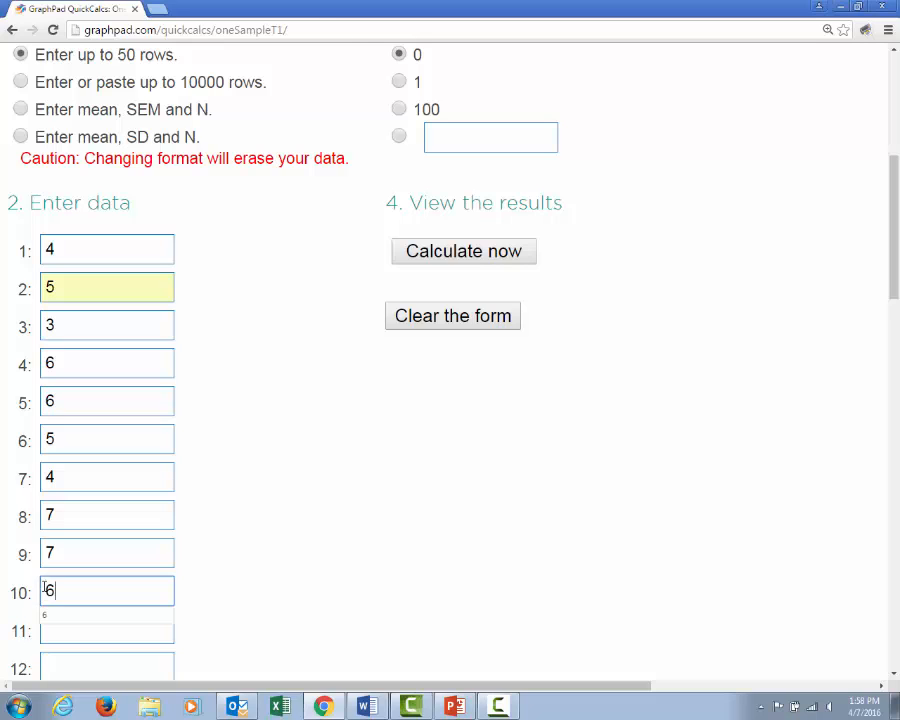
click(62, 628)
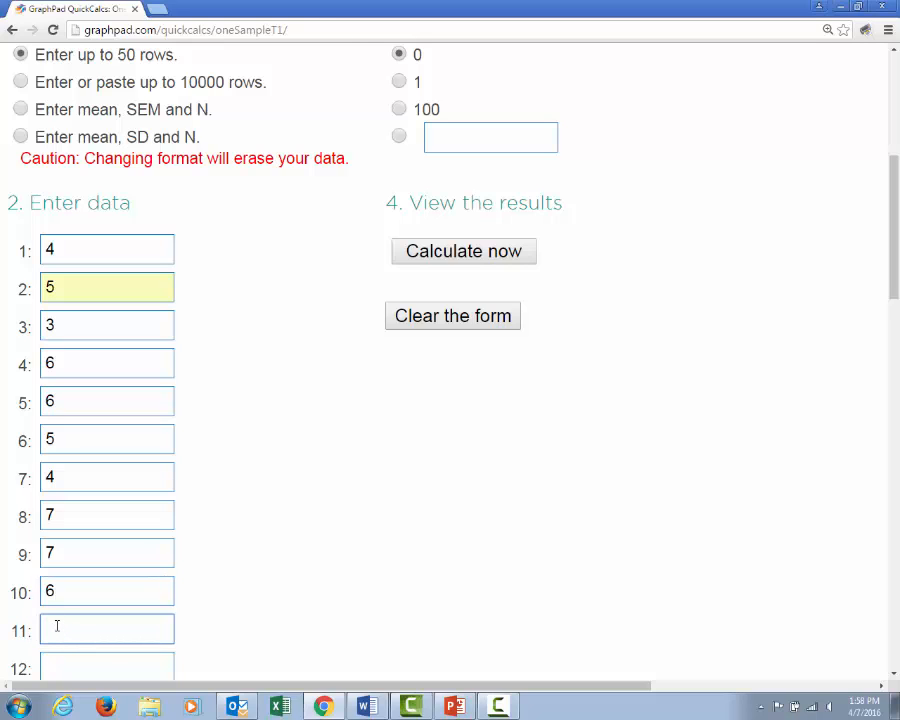
text(8)
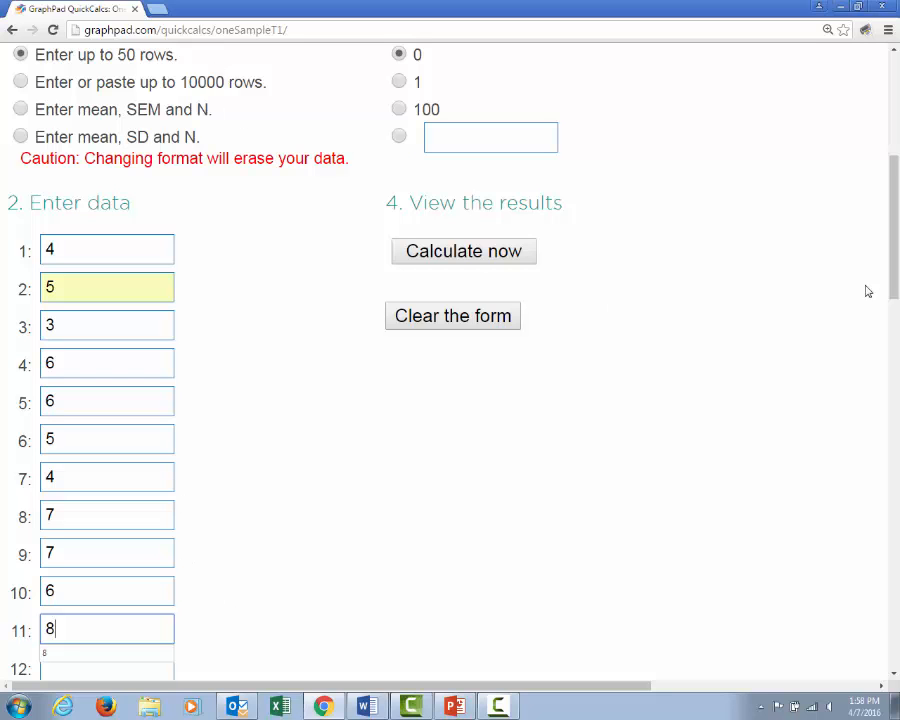
Specify a custom hypothetical mean value of 4 and calculate the one sample t test
drag(892, 248, 892, 212)
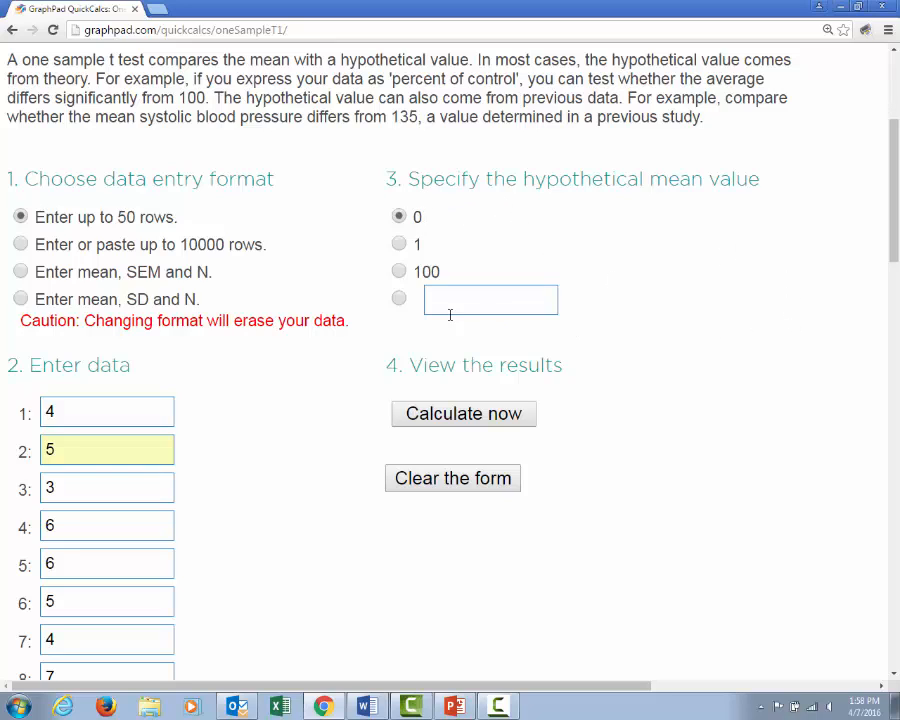
click(399, 298)
click(446, 300)
text(4)
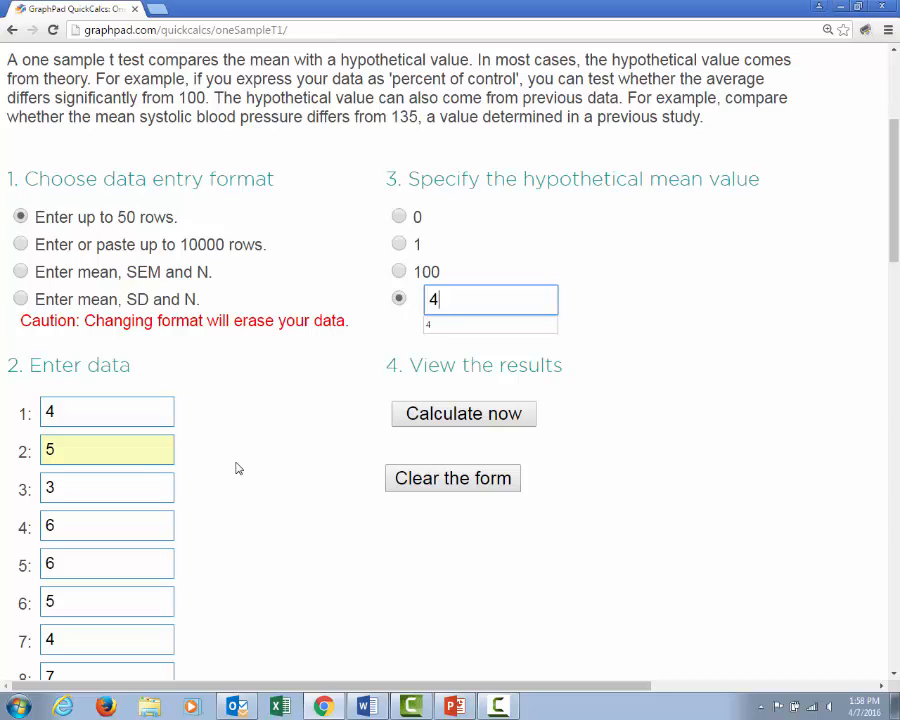
click(437, 416)
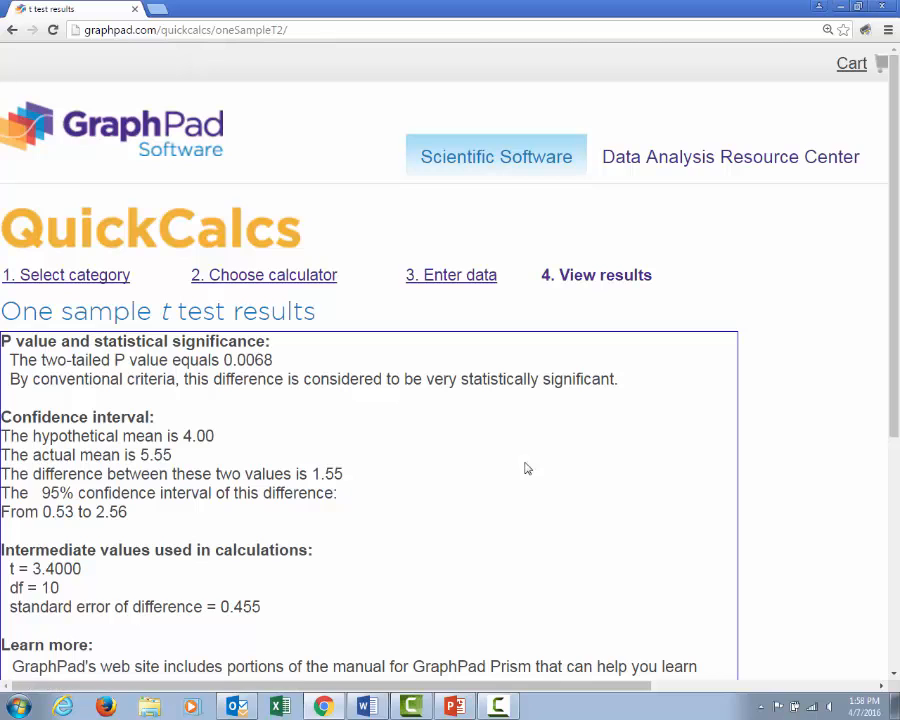
Examine the t test results, including the P value, the means, the confidence interval, the t value and the data summary
scroll(890, 375, down, 1)
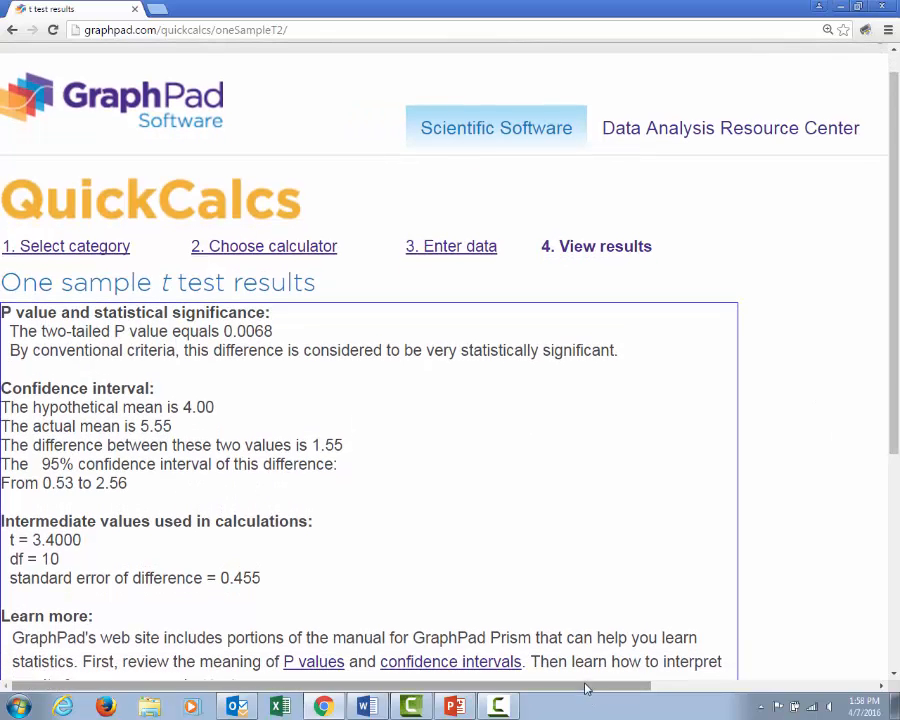
drag(585, 686, 545, 684)
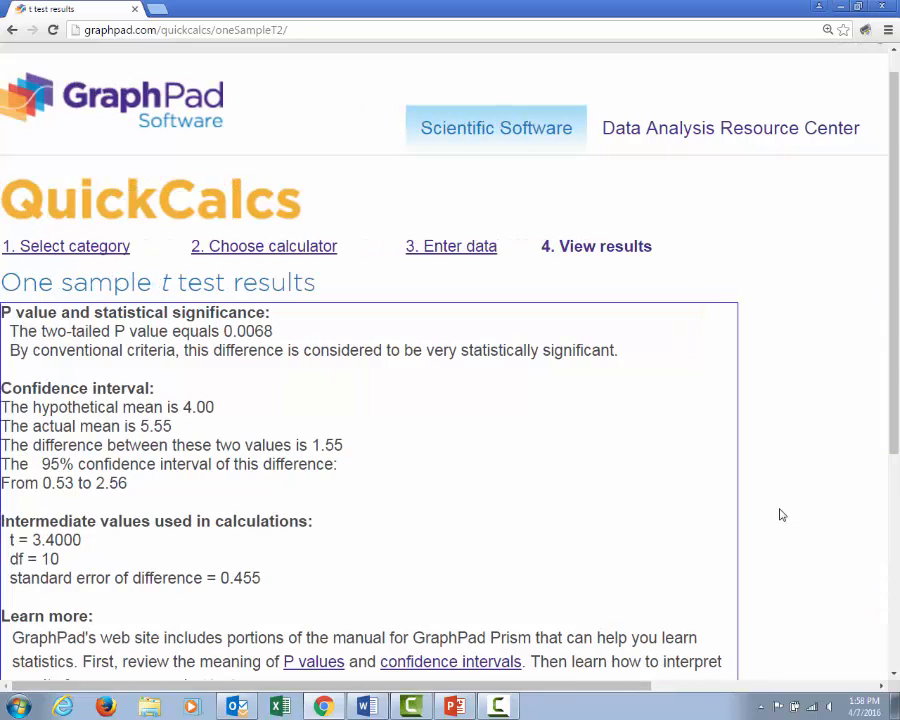
scroll(782, 515, down, 1)
scroll(780, 515, up, 1)
key(ctrl+plus)
key(ctrl+minus)
key(ctrl+minus)
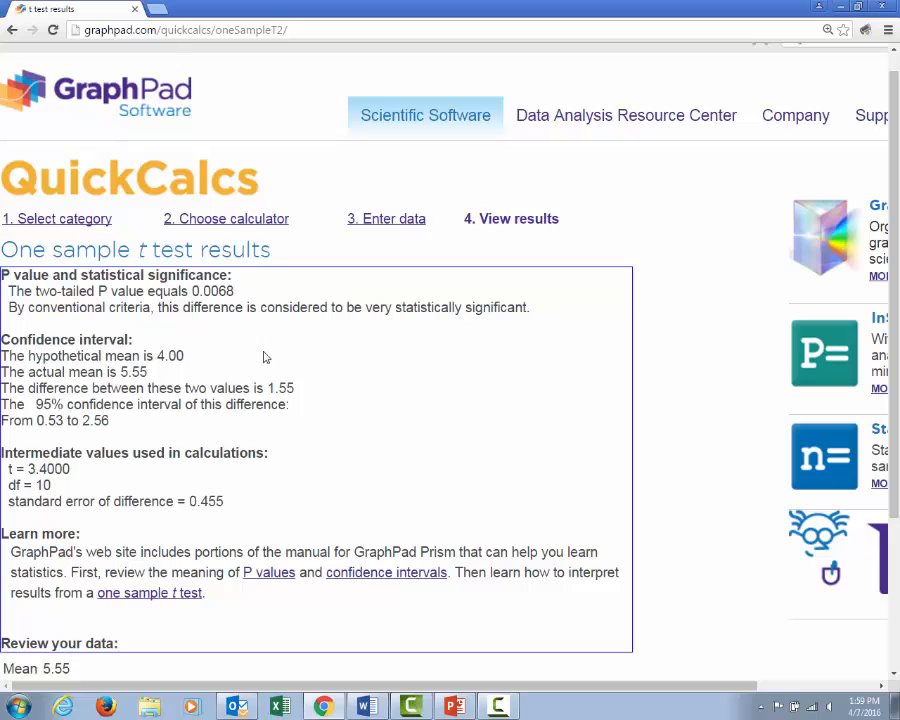
key(ctrl+minus)
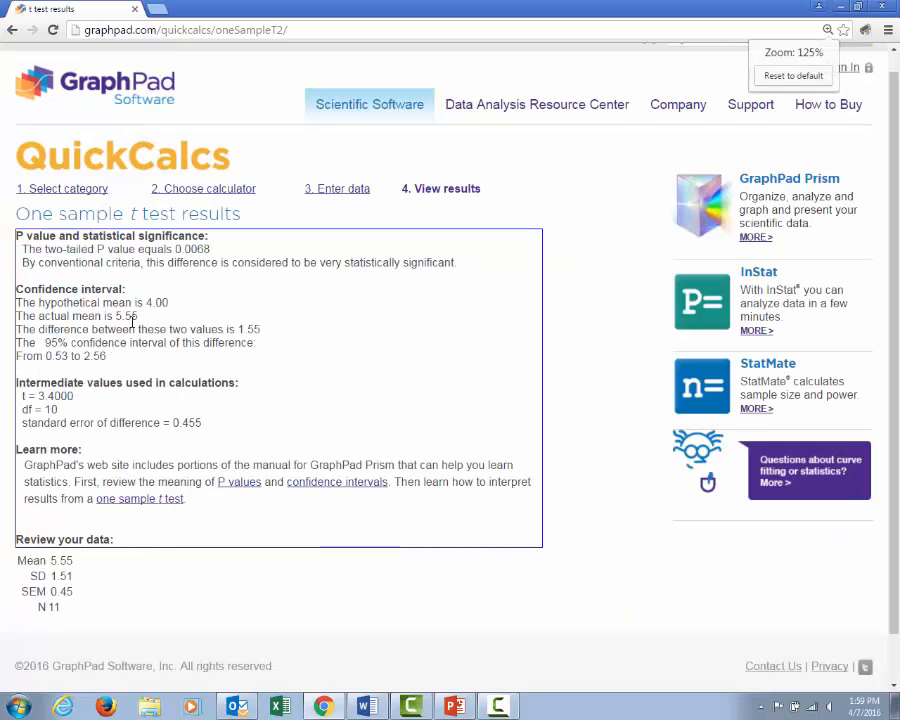
key(ctrl+plus)
scroll(140, 322, down, 1)
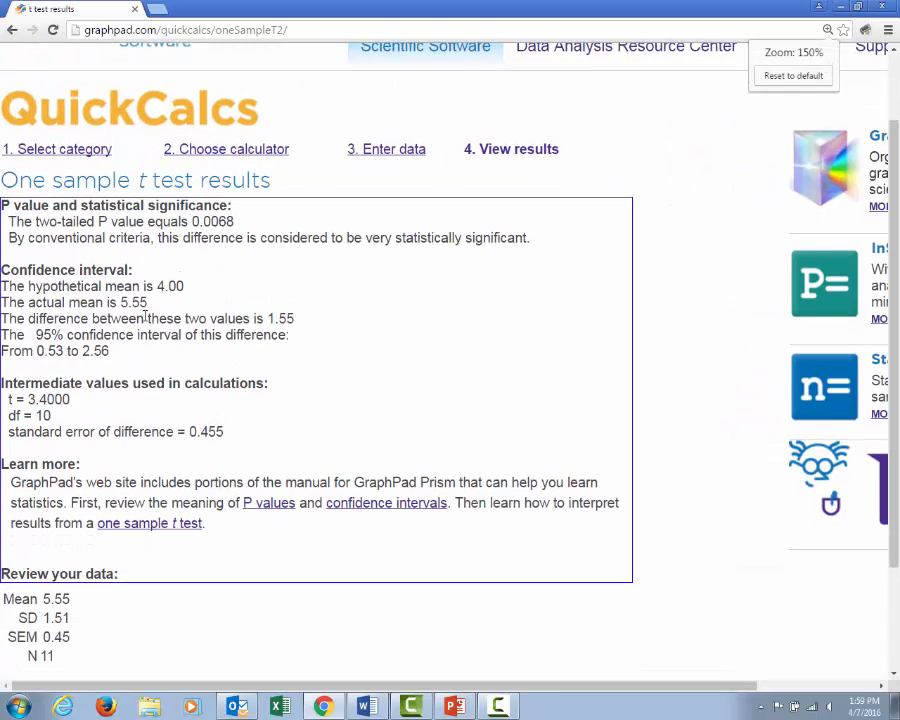
key(ctrl+plus)
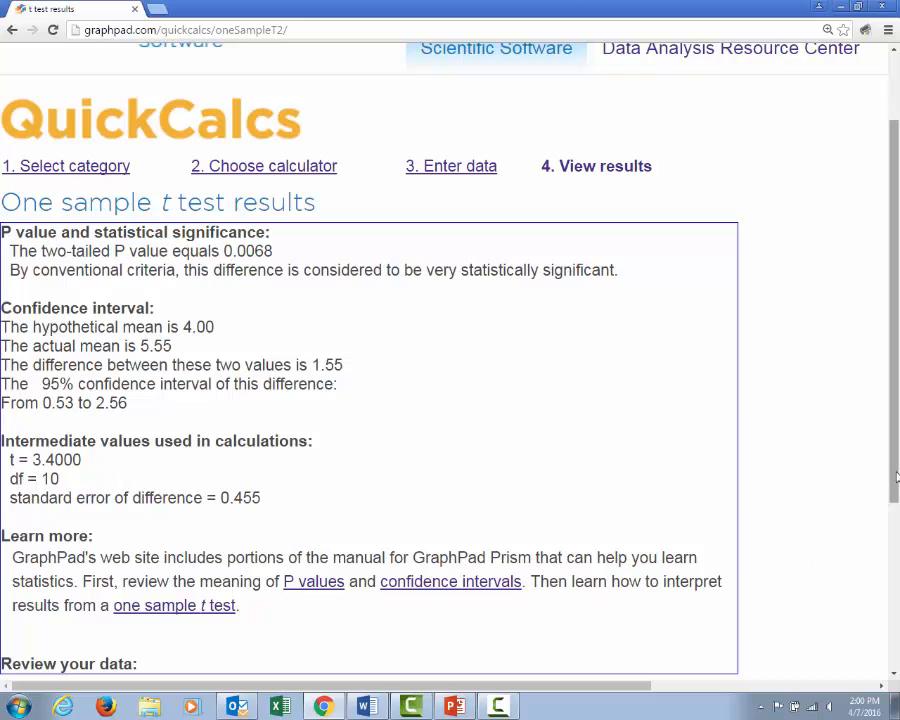
scroll(794, 572, down, 1)
drag(895, 492, 895, 452)
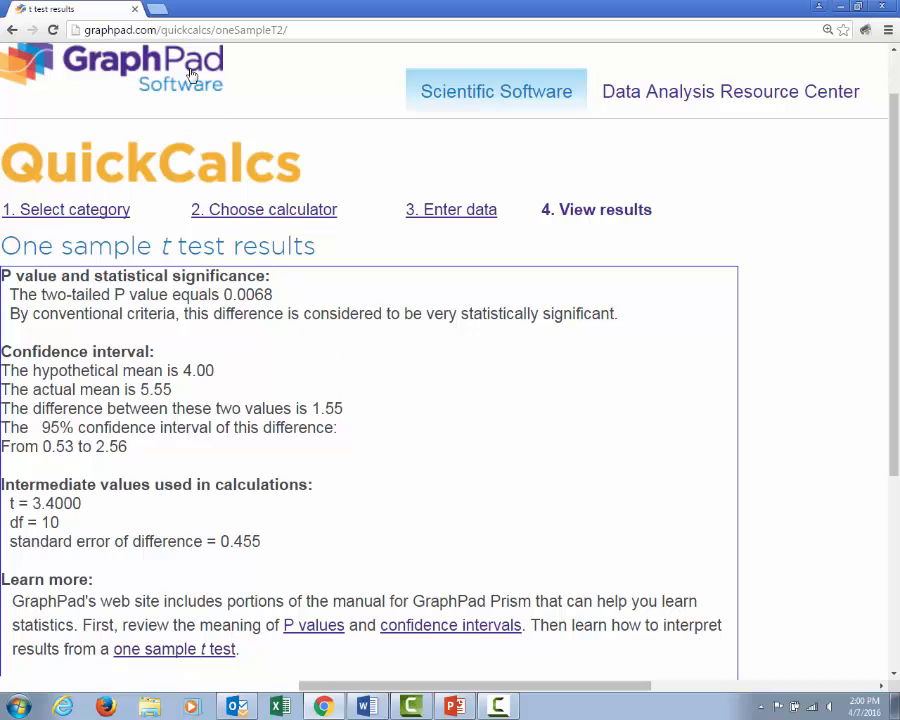
Switch to the PowerPoint presentation on the one-sample t test and show the "Entering your data" slide
click(455, 707)
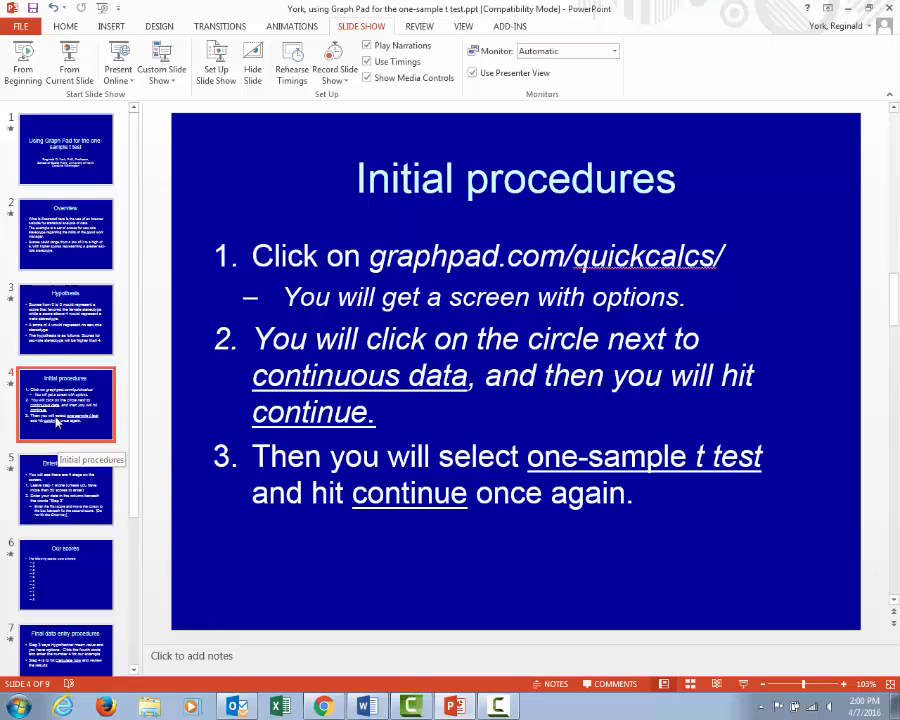
click(58, 480)
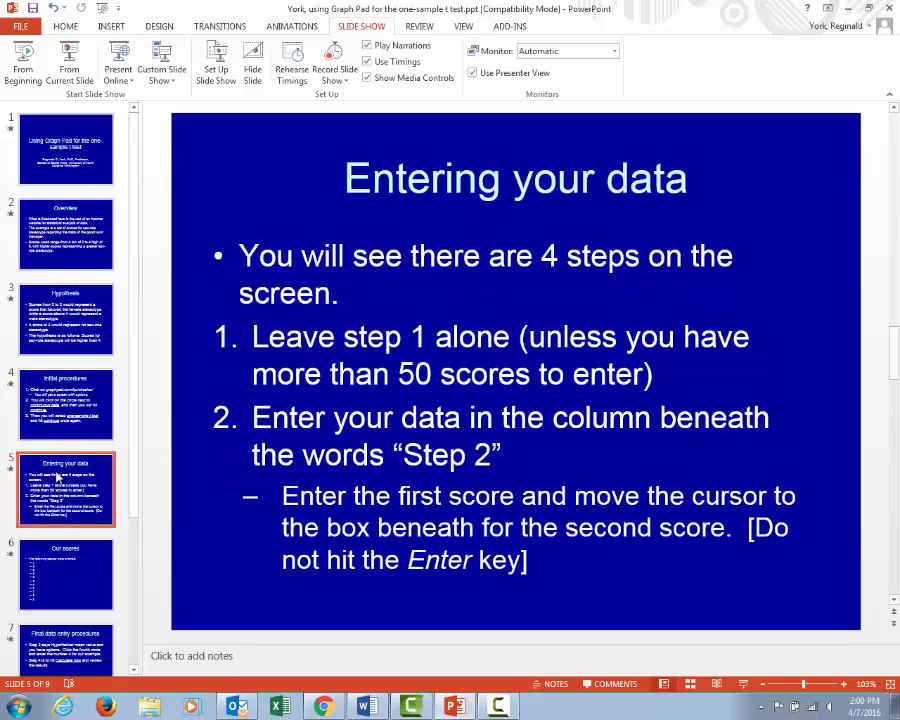